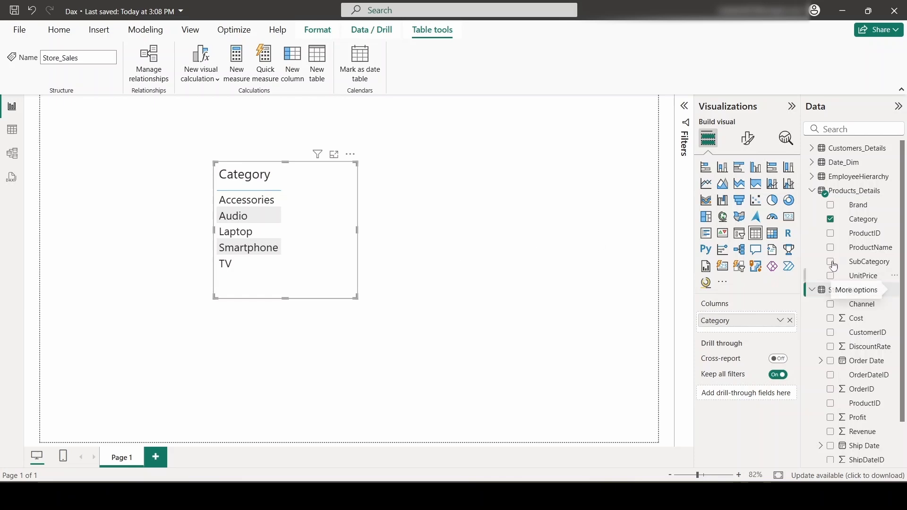
# - Create a new measure named Contains in the Store_Sales table and begin its formula with the CONTAINS function
pyautogui.click(237, 63)
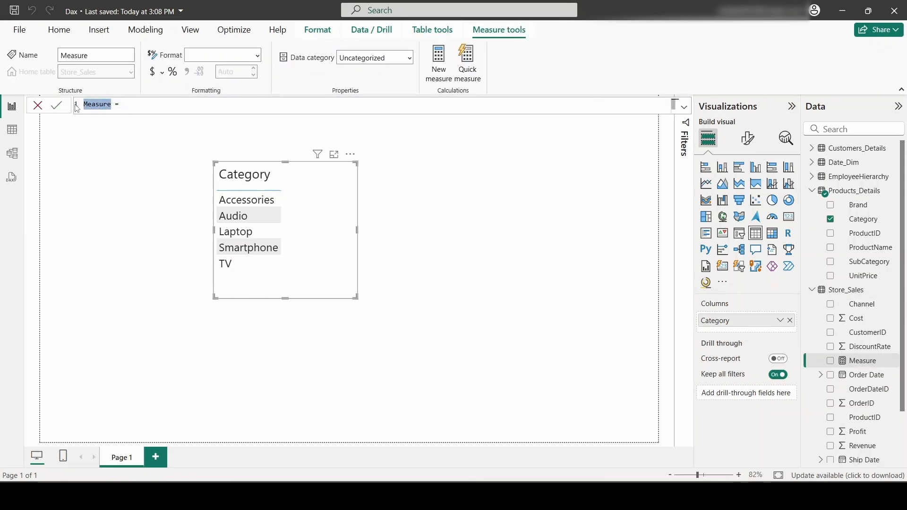
pyautogui.write('Contains')
pyautogui.click(203, 108)
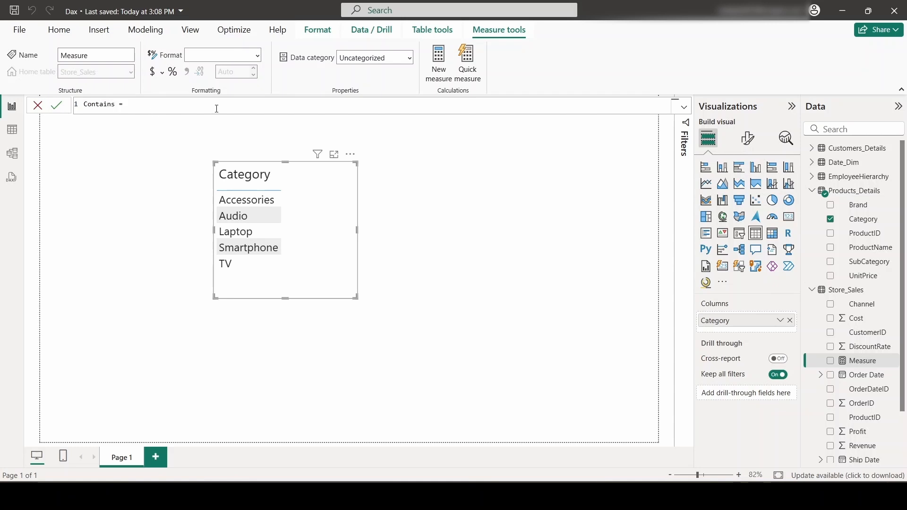
pyautogui.write('cont')
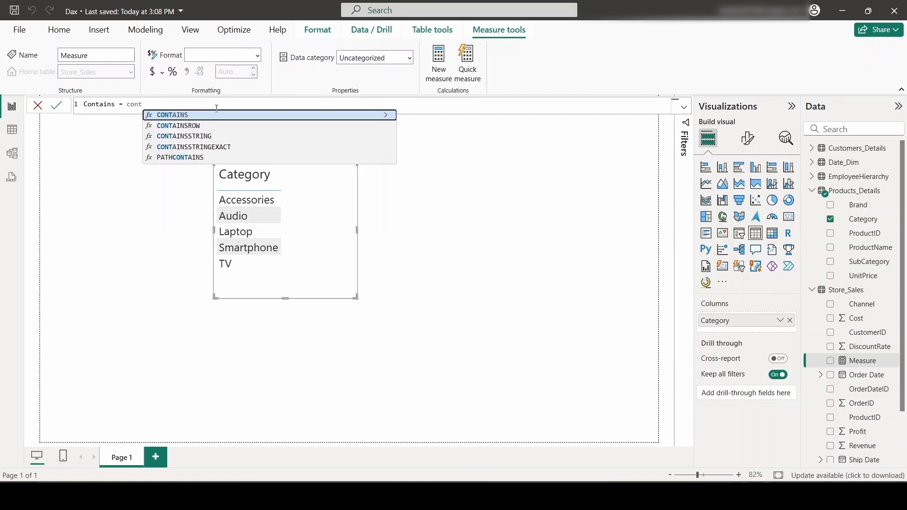
pyautogui.press('Tab')
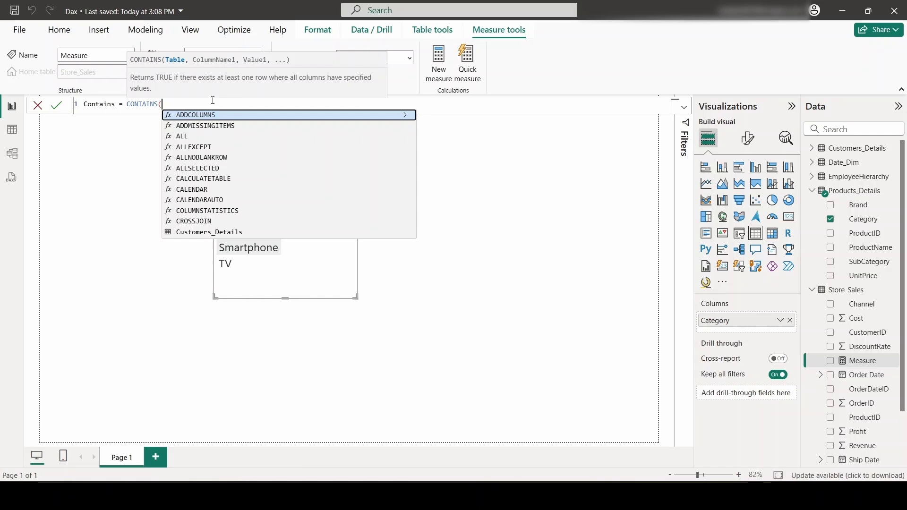
# - Complete the formula to look for "Laptop" in Products_Details[Category] of the Products_Details table, and commit the measure
pyautogui.write('p')
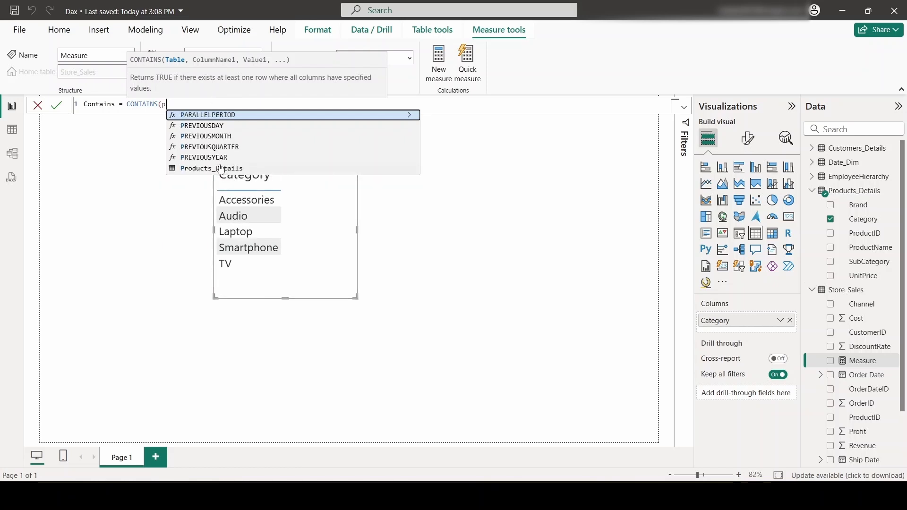
pyautogui.click(203, 168)
pyautogui.write(',')
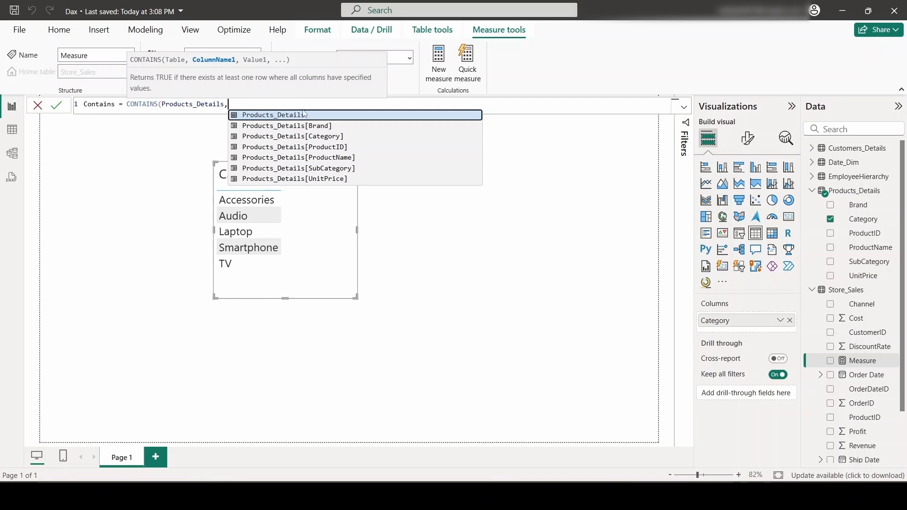
pyautogui.click(297, 137)
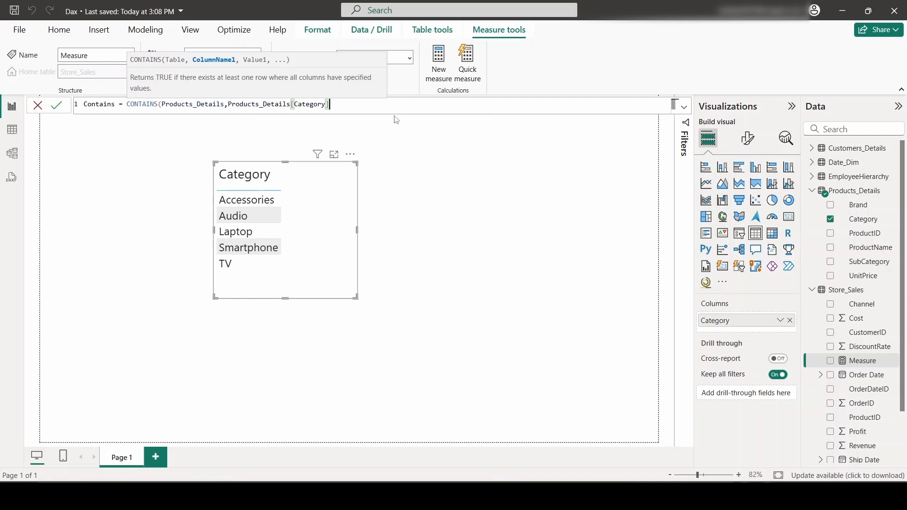
pyautogui.write(',')
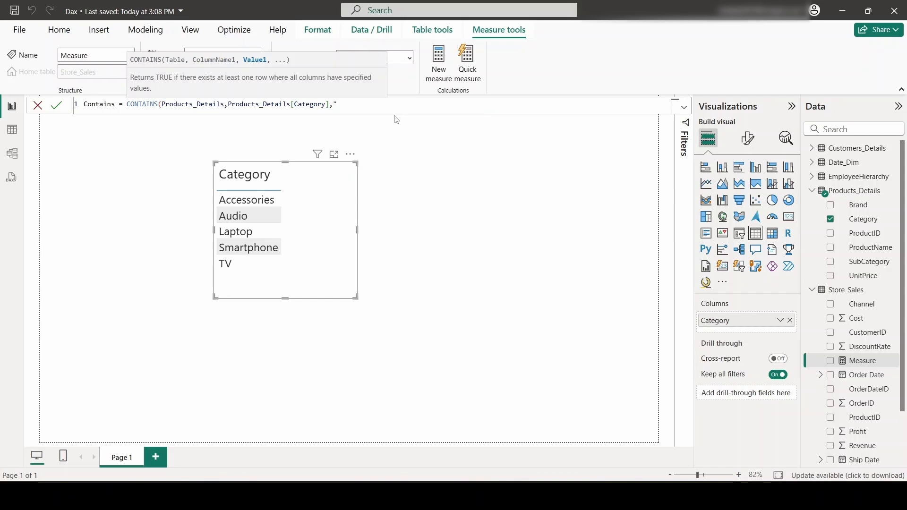
pyautogui.write('"Laptop')
pyautogui.write('"')
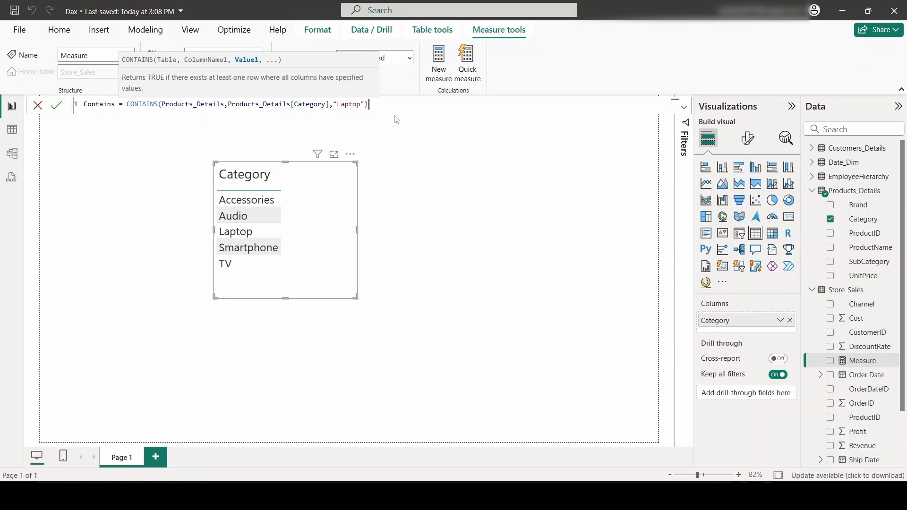
pyautogui.write(')')
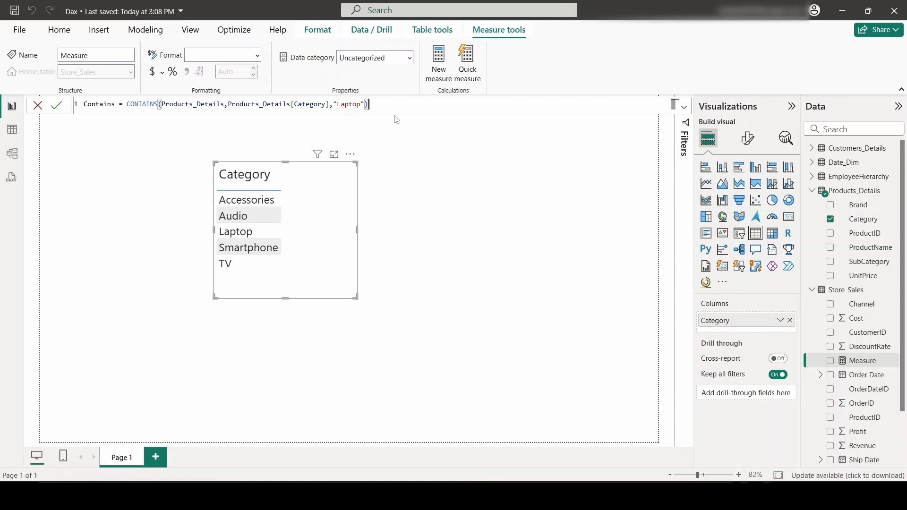
pyautogui.press('Return')
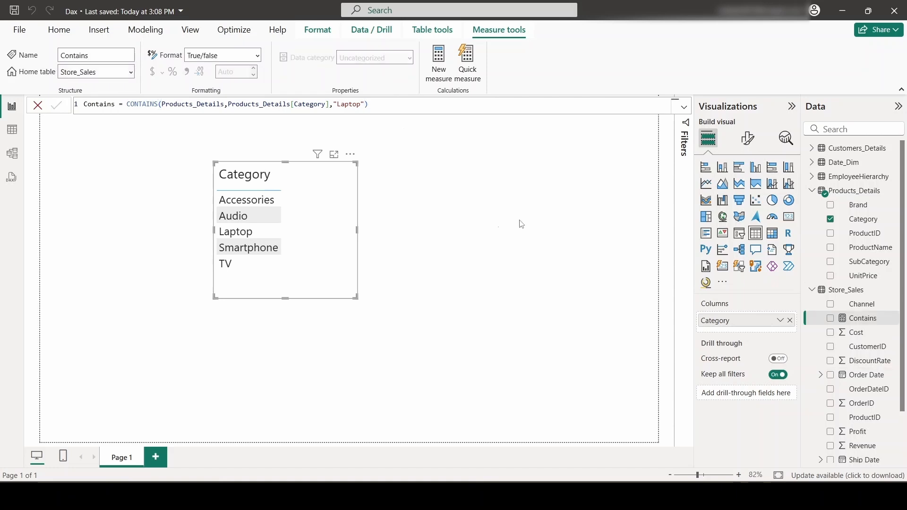
# - Show the Contains measure as a card visual beside the Category table
pyautogui.moveTo(856, 318); pyautogui.dragTo(525, 201)
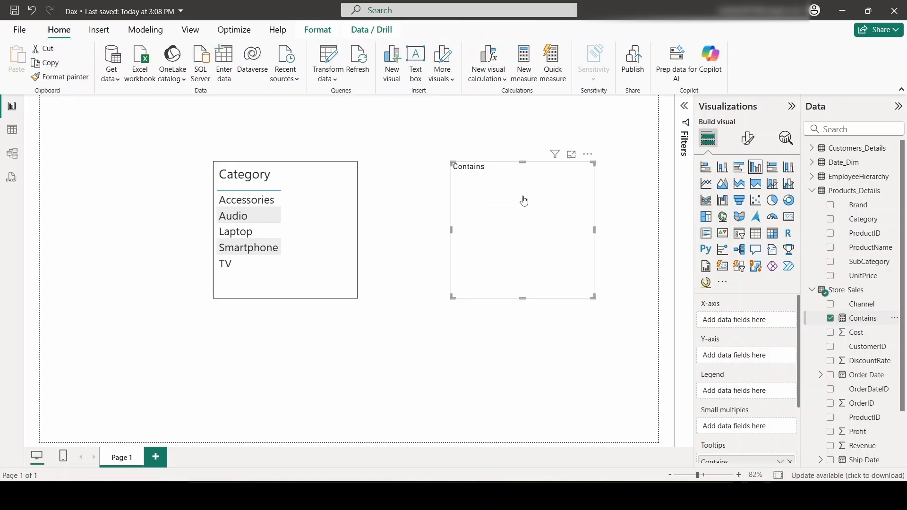
pyautogui.click(789, 217)
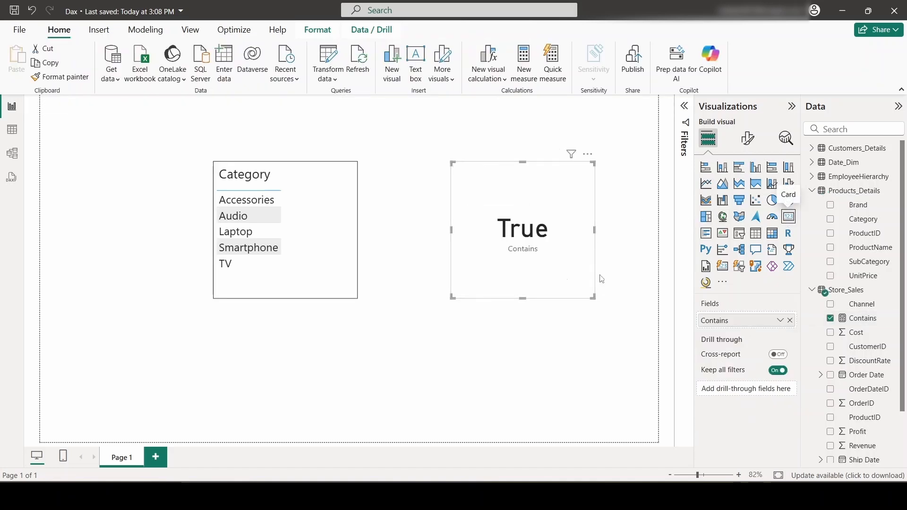
pyautogui.moveTo(522, 271); pyautogui.dragTo(506, 251)
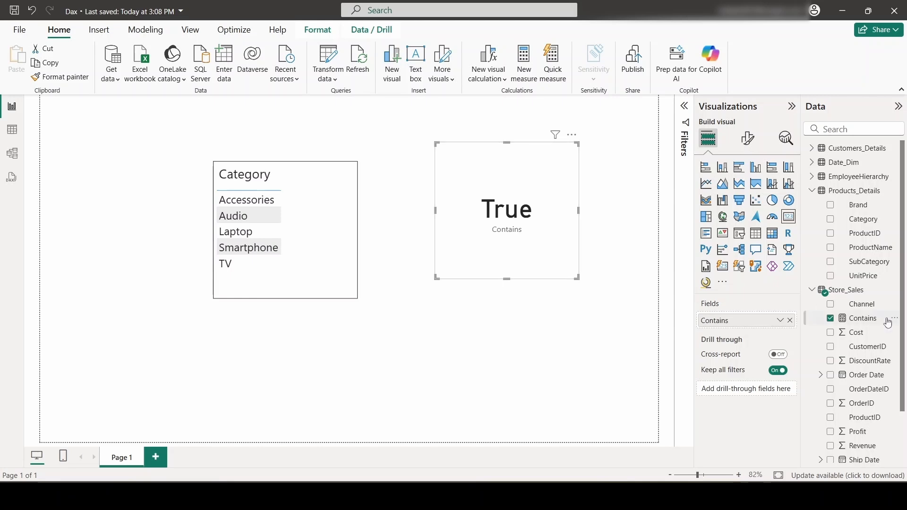
# - Change the value searched by the Contains measure to "Lap", commit it, and move the card slightly closer to the Category table
pyautogui.click(862, 319)
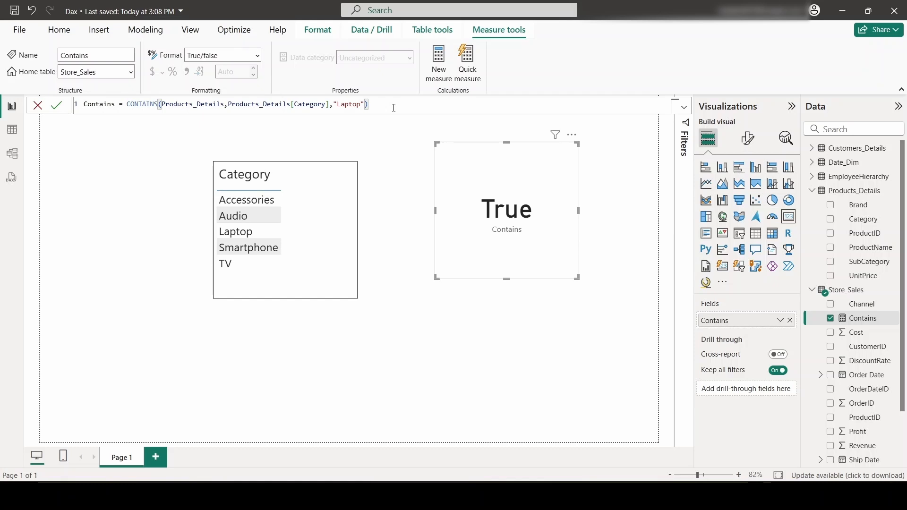
pyautogui.press('BackSpace')
pyautogui.press('BackSpace')
pyautogui.press('BackSpace')
pyautogui.press('Return')
pyautogui.moveTo(489, 247); pyautogui.dragTo(477, 267)
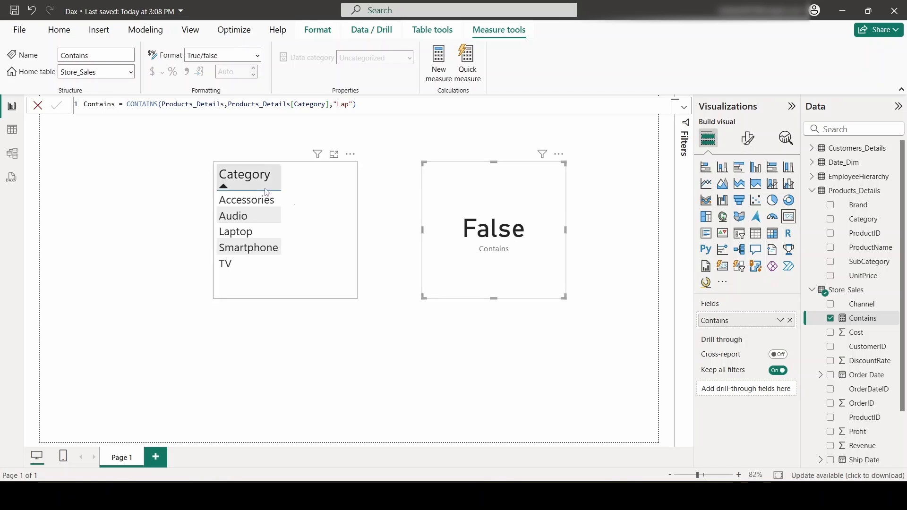
# - Change the value searched by the Contains measure back to "Laptop" and commit the formula
pyautogui.click(349, 105)
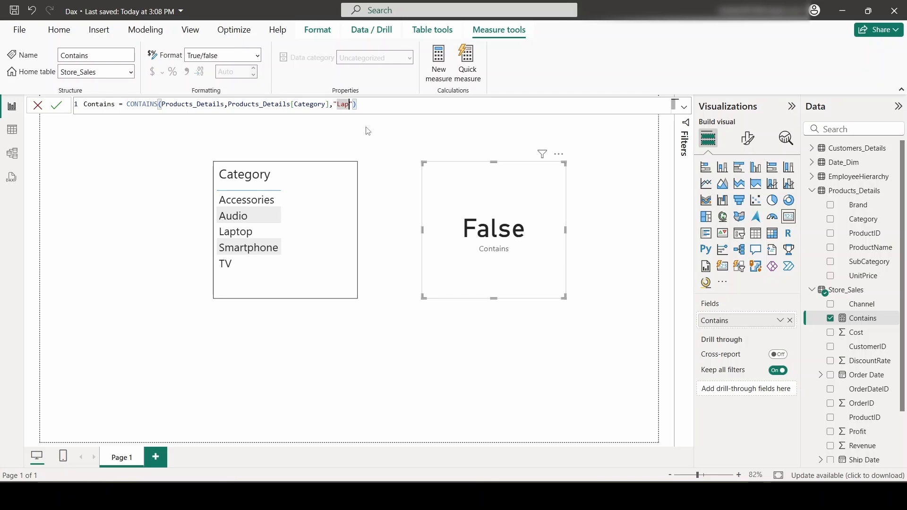
pyautogui.write('top')
pyautogui.press('Return')
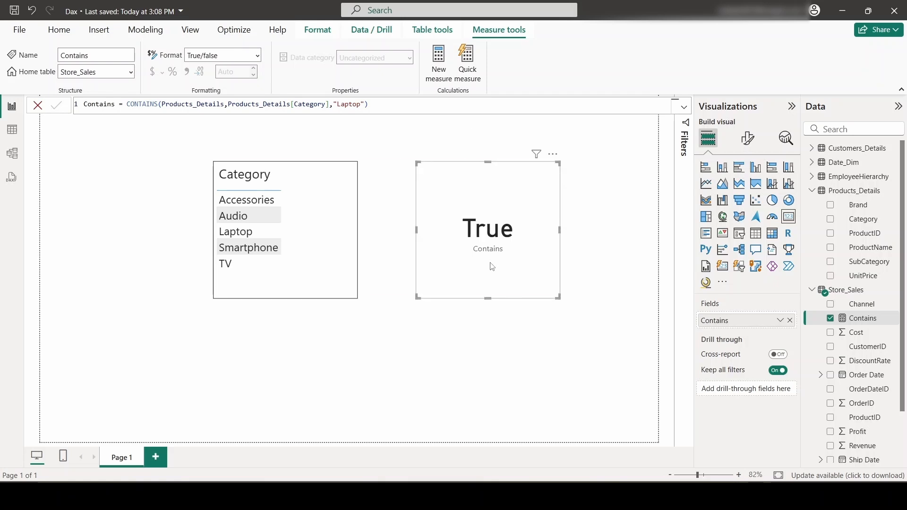
pyautogui.click(488, 257)
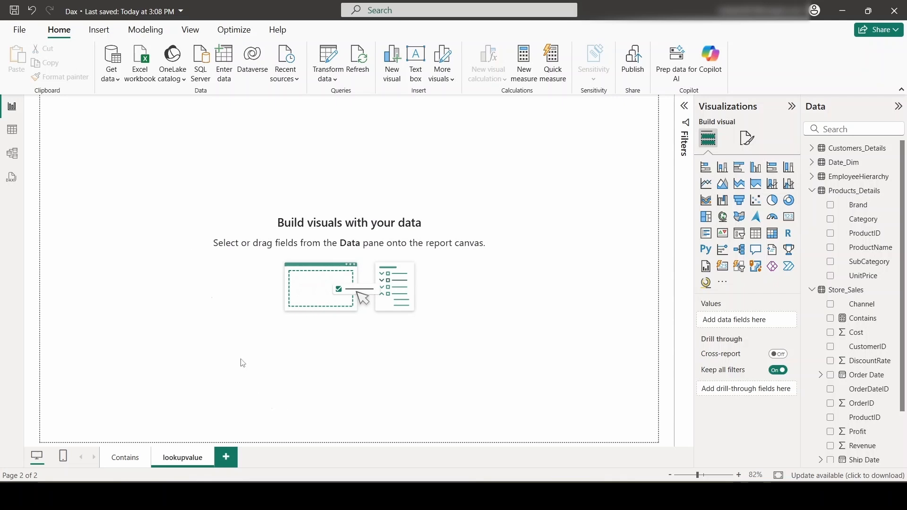
# - Examine the Store_Sales table's fields and its relationships in the model diagram
pyautogui.click(12, 134)
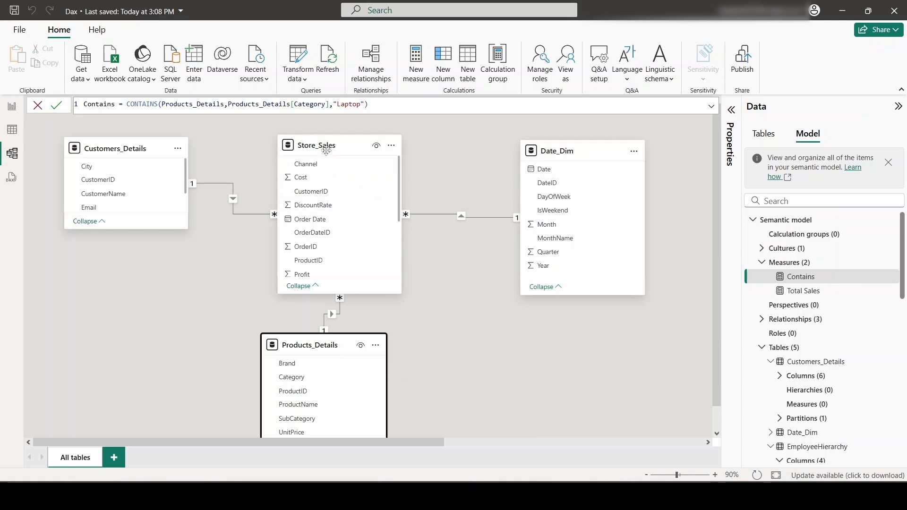
pyautogui.moveTo(326, 150)
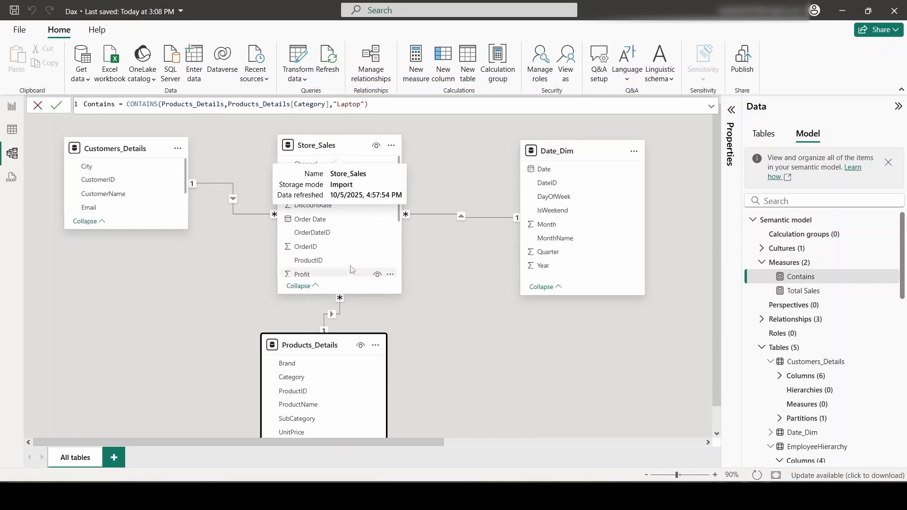
pyautogui.scroll(-4, 349, 245)
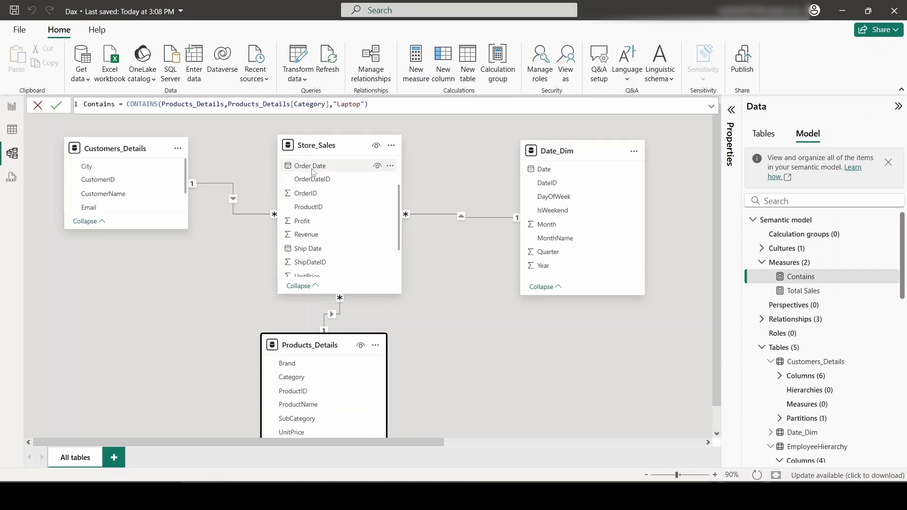
# - Compare the ProductID columns of the Store_Sales and Products_Details tables in the data view
pyautogui.click(13, 129)
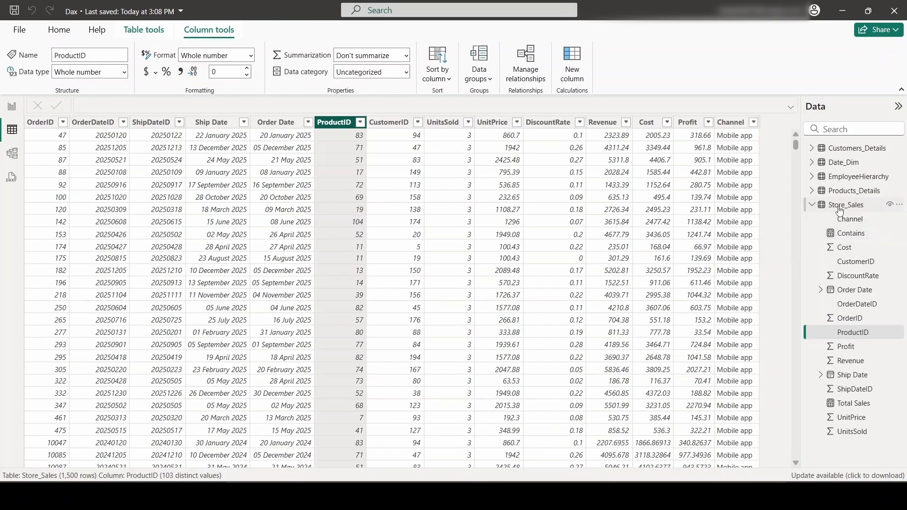
pyautogui.click(850, 209)
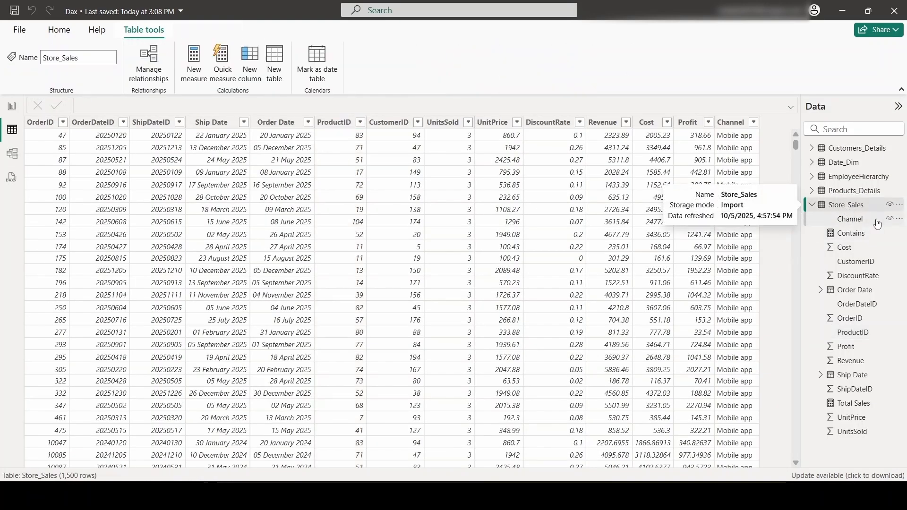
pyautogui.click(337, 123)
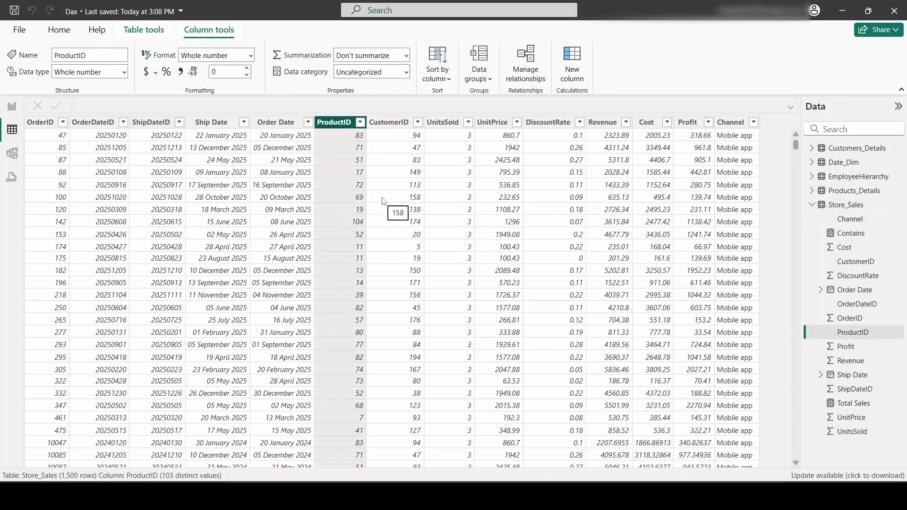
pyautogui.click(849, 191)
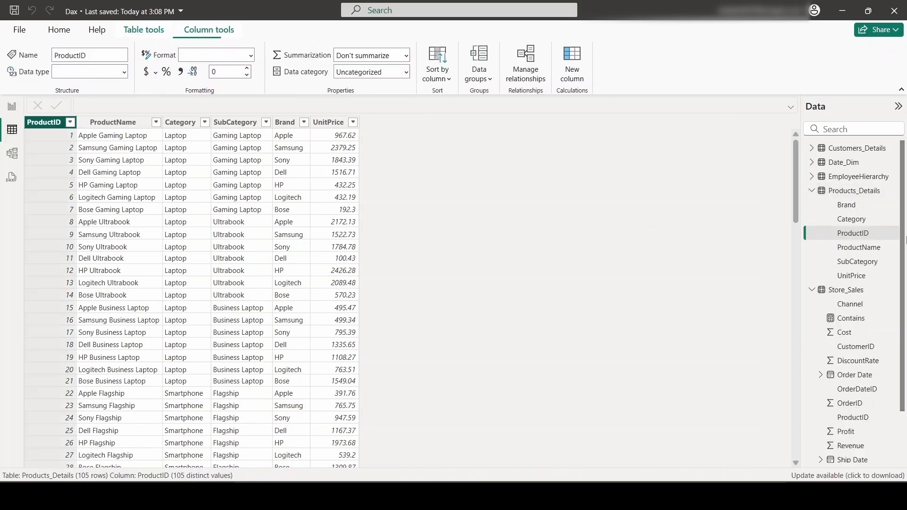
pyautogui.click(848, 290)
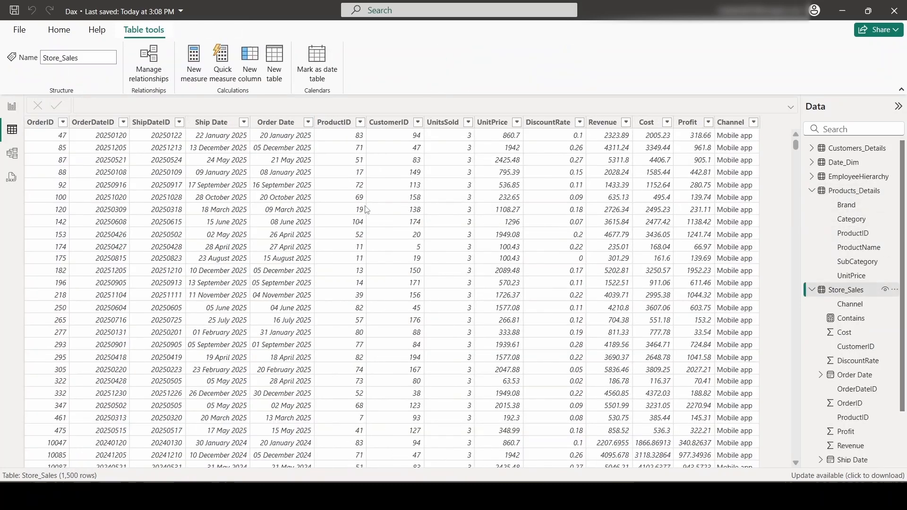
pyautogui.click(337, 123)
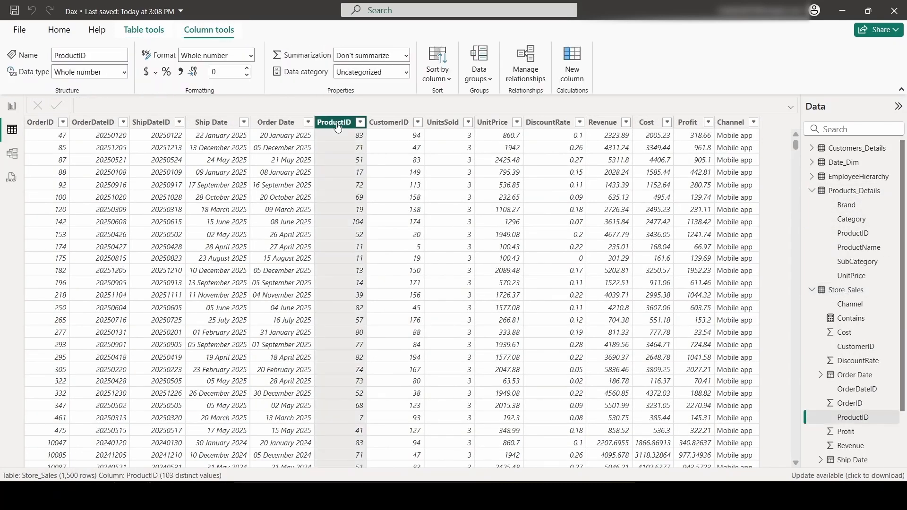
# - Check the ProductID column in Store_Sales against the ProductName column in Products_Details
pyautogui.click(848, 296)
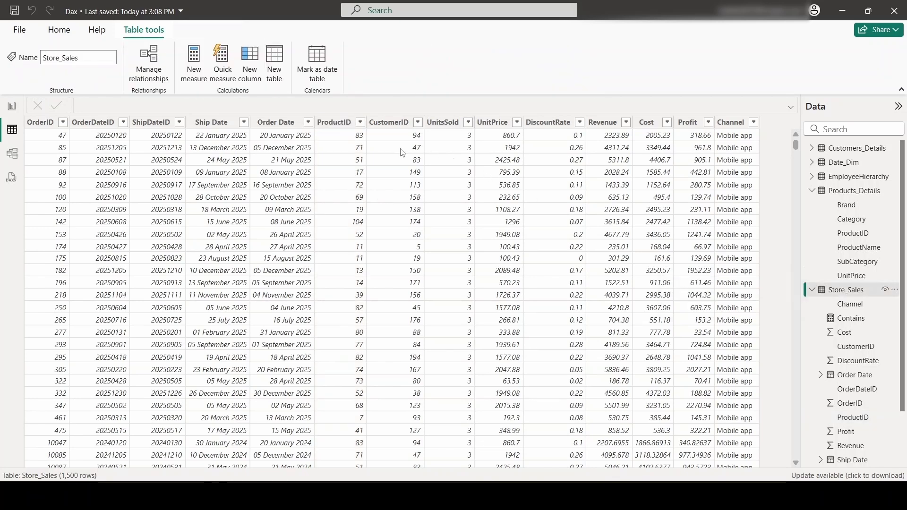
pyautogui.click(339, 124)
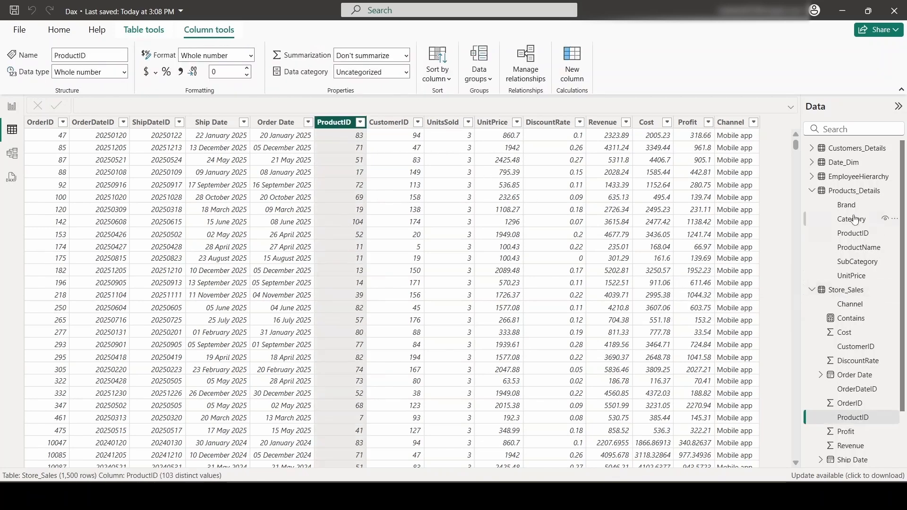
pyautogui.click(854, 191)
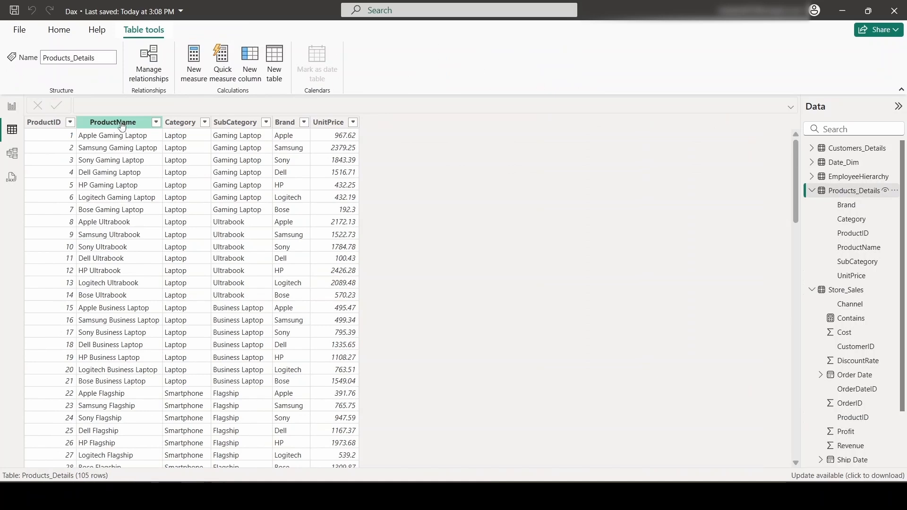
pyautogui.click(126, 125)
# - Add a calculated column named "Product Name" to the Store_Sales table
pyautogui.click(842, 292)
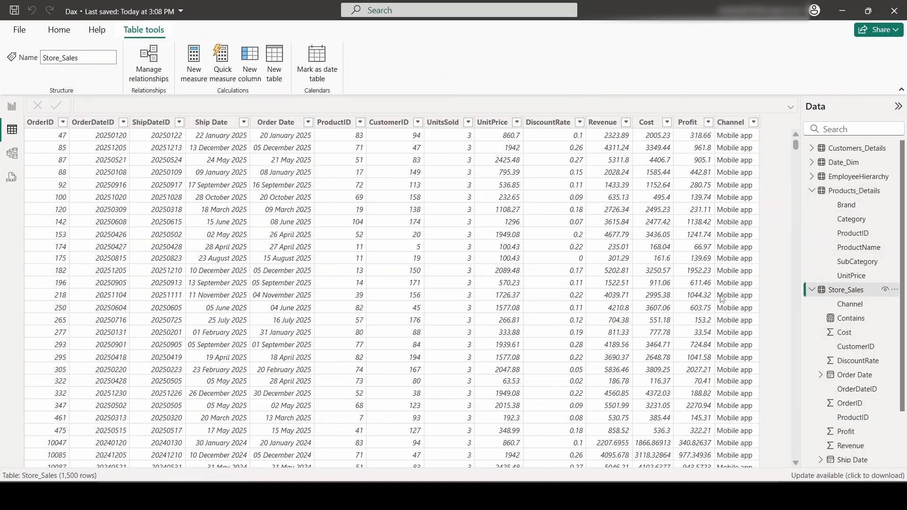
pyautogui.click(340, 123)
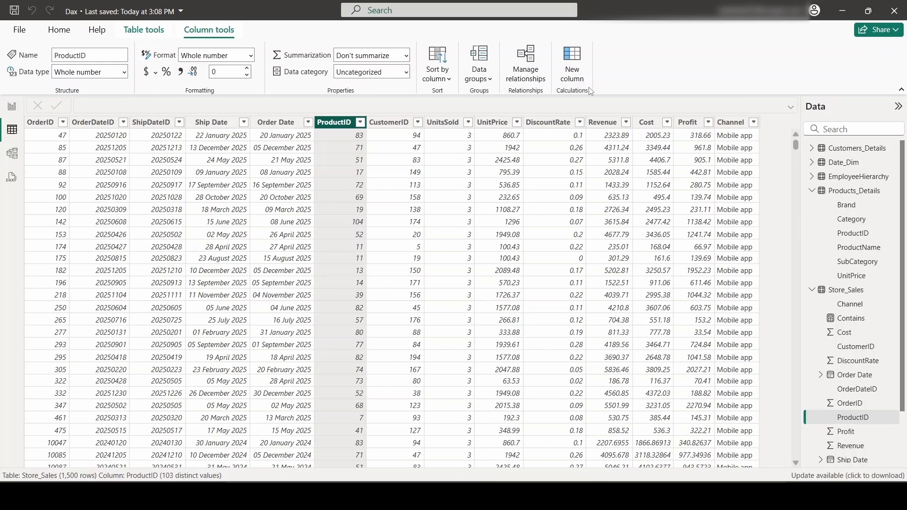
pyautogui.click(573, 64)
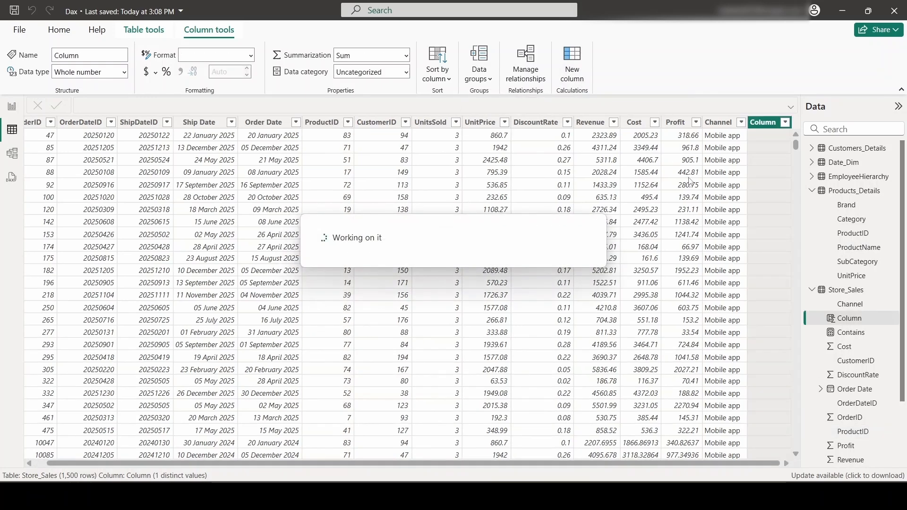
pyautogui.moveTo(109, 106); pyautogui.dragTo(70, 110)
pyautogui.write('Produc')
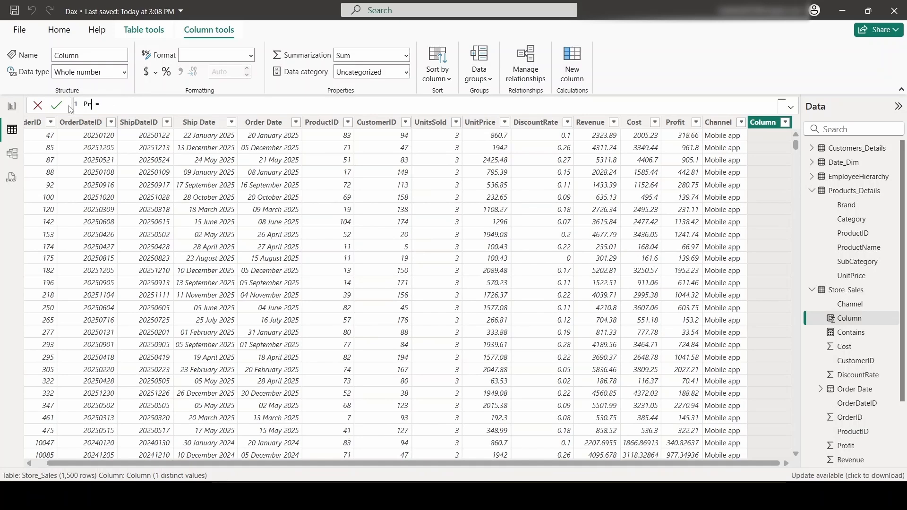
pyautogui.write('t Name')
# - Begin the Product Name formula with LOOKUPVALUE, using Products_Details[ProductName] as the result column
pyautogui.click(177, 105)
pyautogui.write('LOOKUPVALUE')
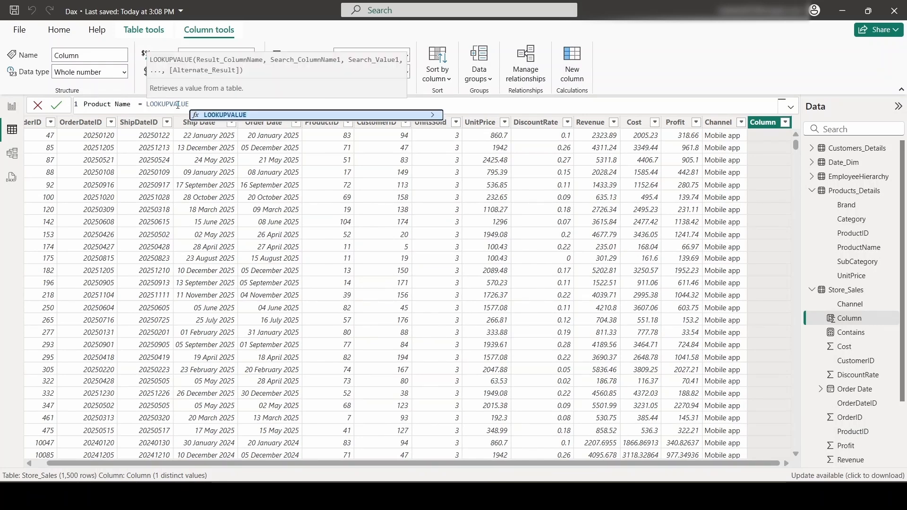
pyautogui.write('(')
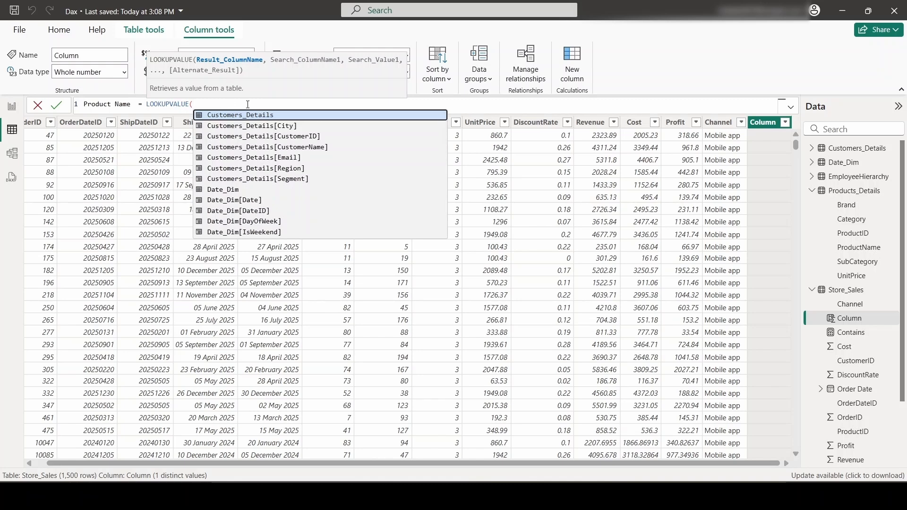
pyautogui.write('pr')
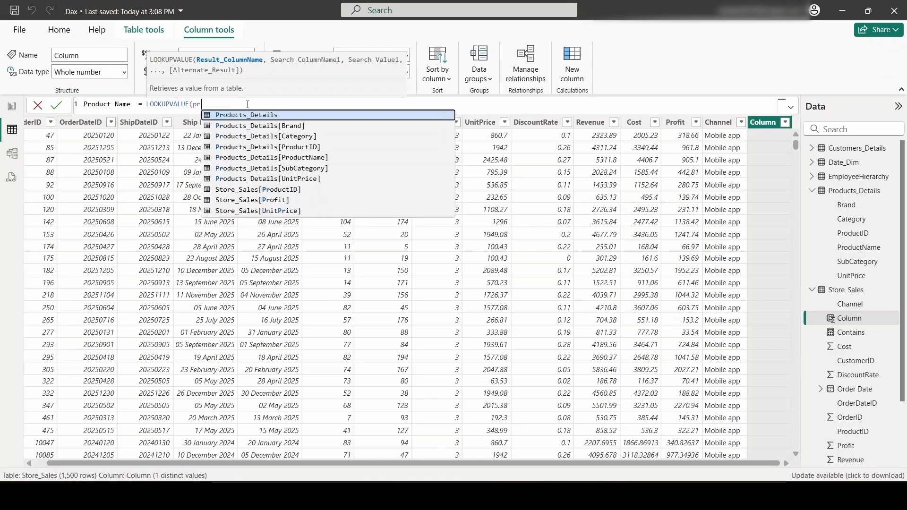
pyautogui.click(300, 157)
pyautogui.write(',')
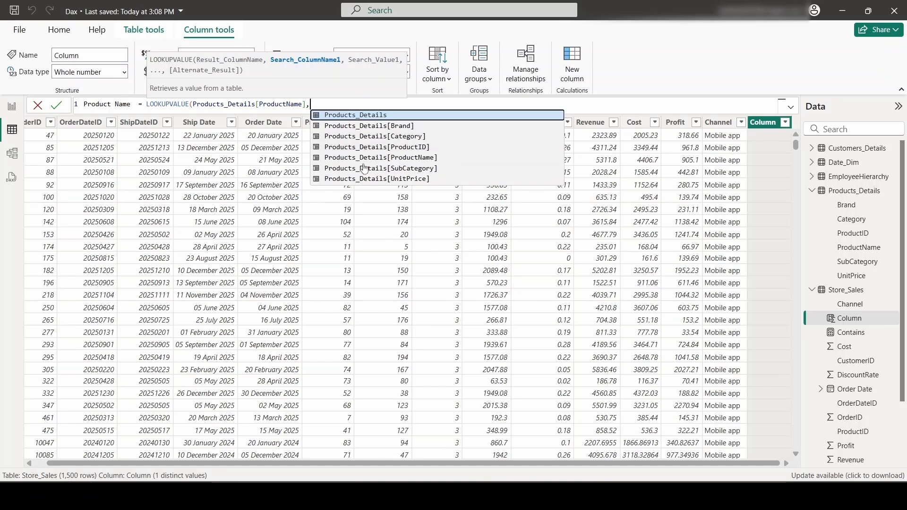
# - Complete the LOOKUPVALUE formula with search column Products_Details[ProductID] and search value Store_Sales[ProductID], and commit it
pyautogui.click(399, 148)
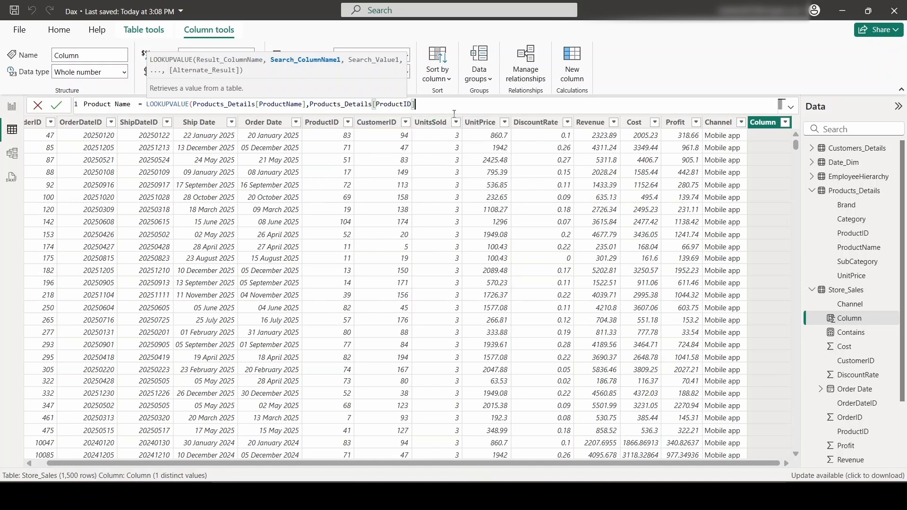
pyautogui.write(',')
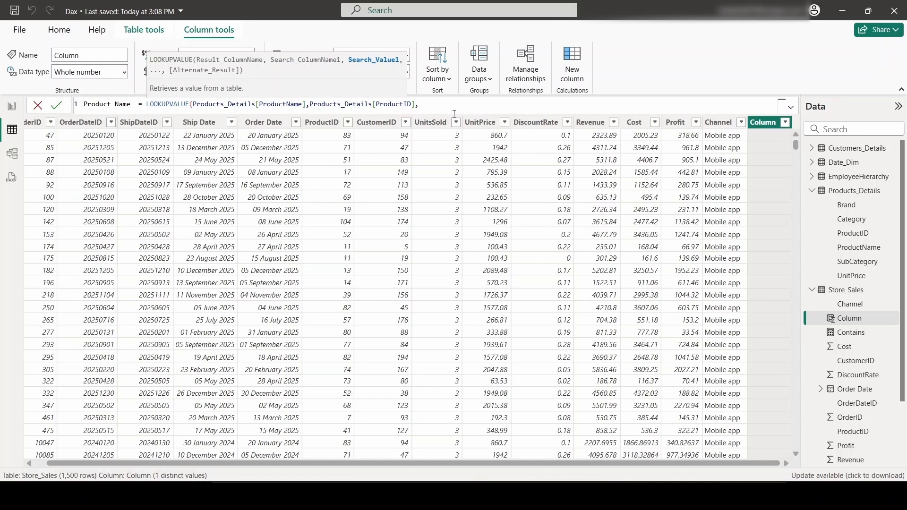
pyautogui.write('pr')
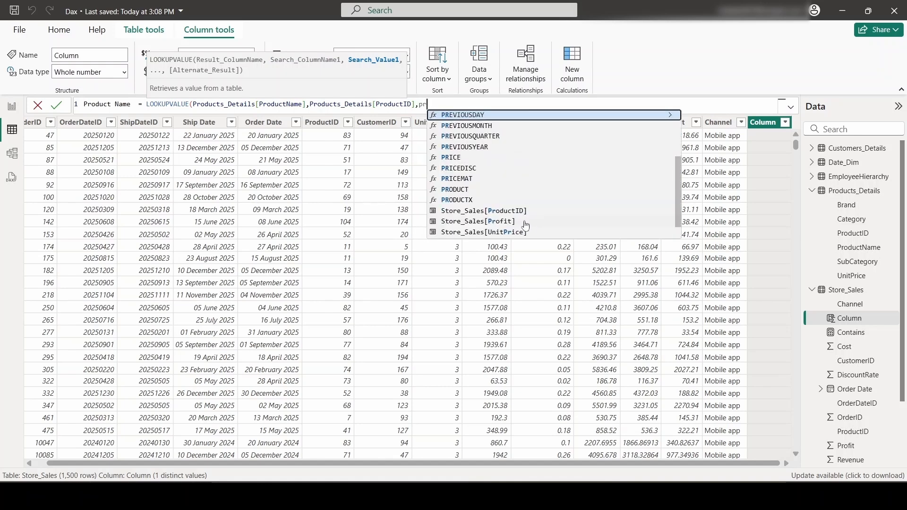
pyautogui.click(486, 214)
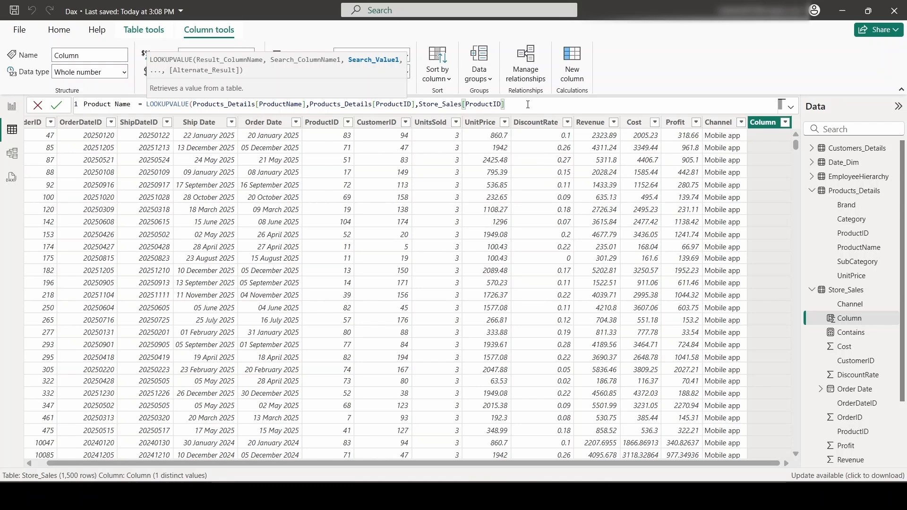
pyautogui.write(')')
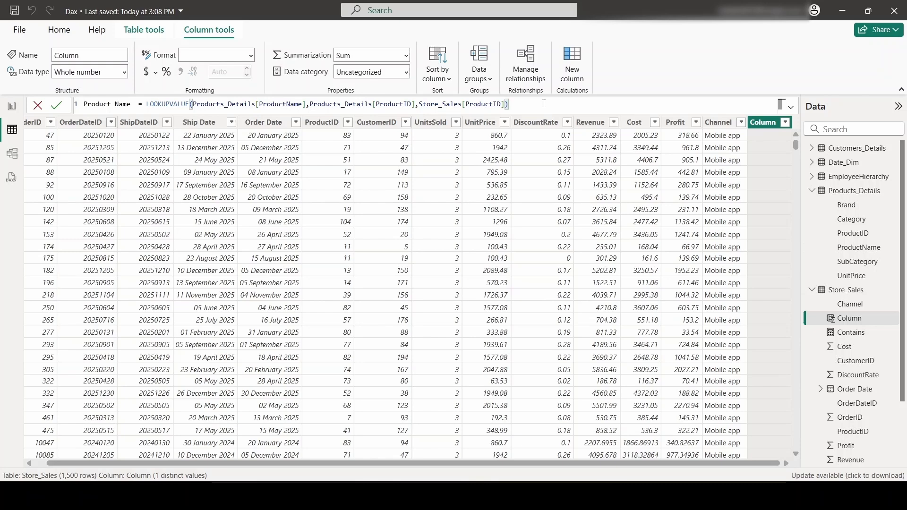
pyautogui.press('Return')
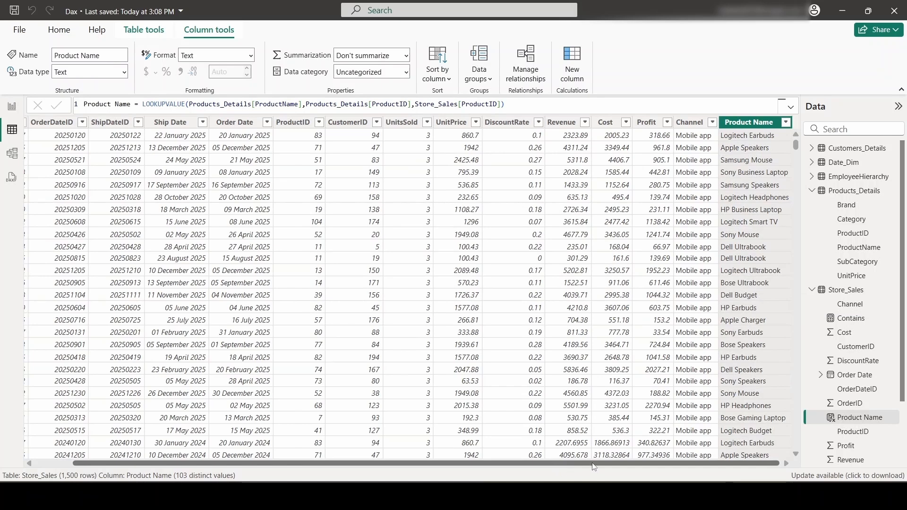
# - Compare the new Product Name column in Store_Sales with the ProductName column in Products_Details
pyautogui.moveTo(593, 464); pyautogui.dragTo(621, 463)
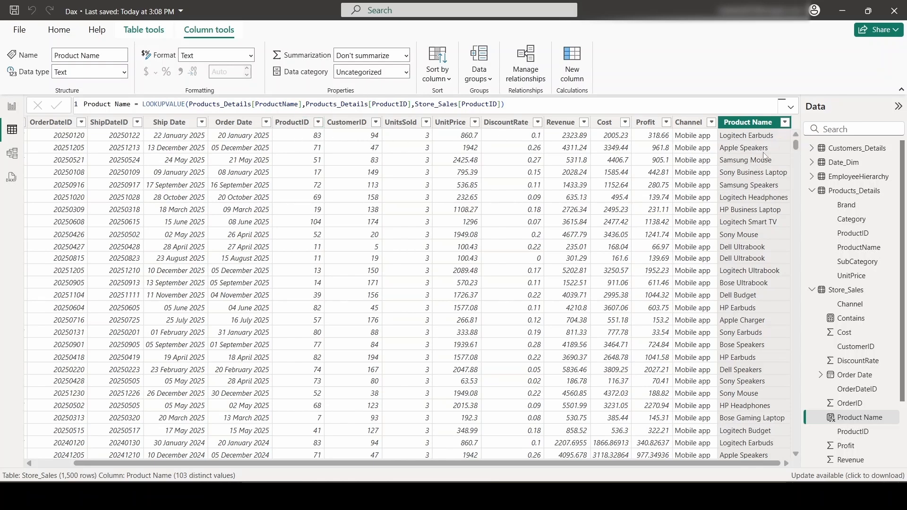
pyautogui.click(854, 190)
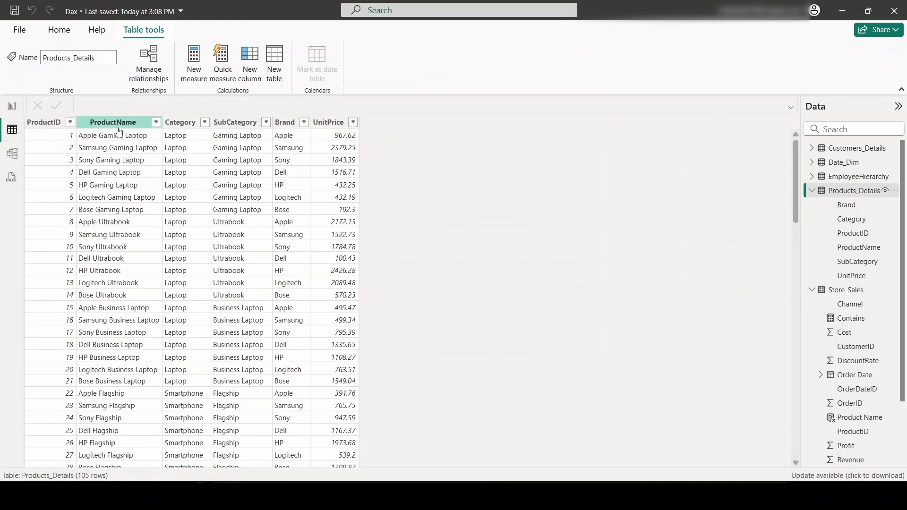
pyautogui.click(845, 290)
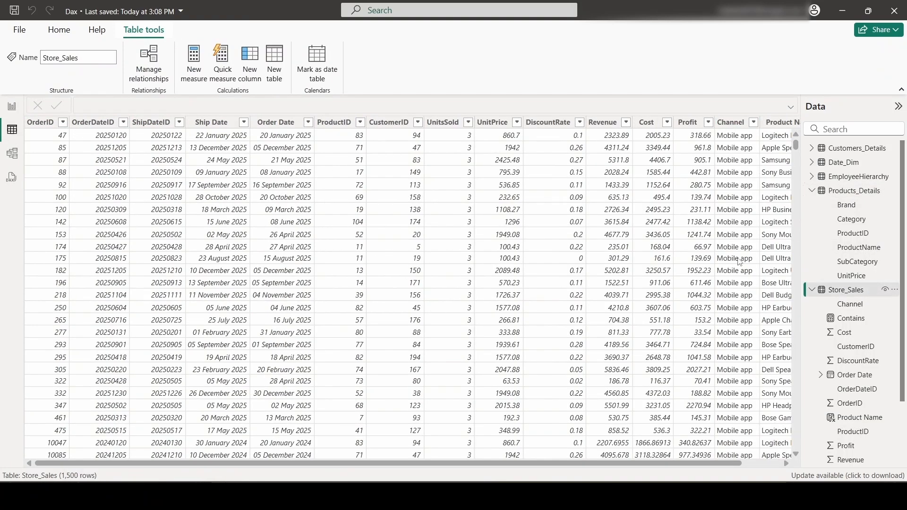
pyautogui.moveTo(724, 463); pyautogui.dragTo(766, 464)
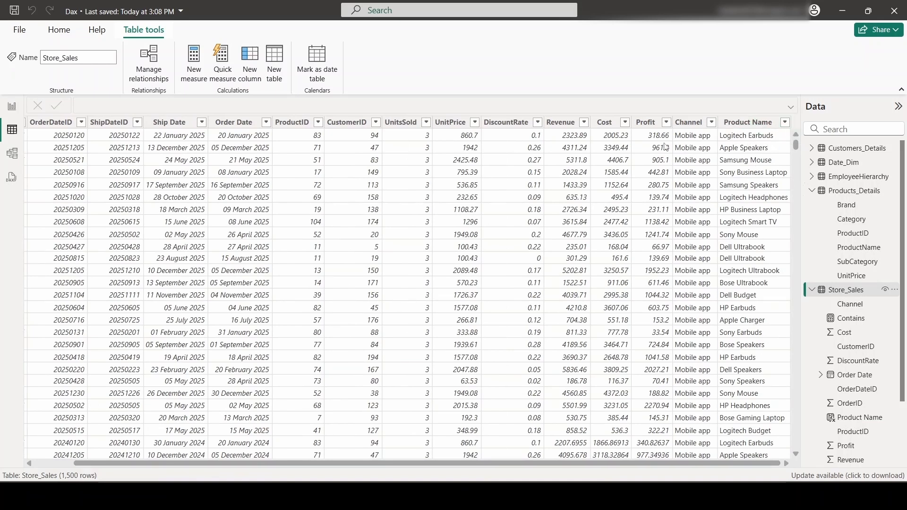
pyautogui.click(751, 122)
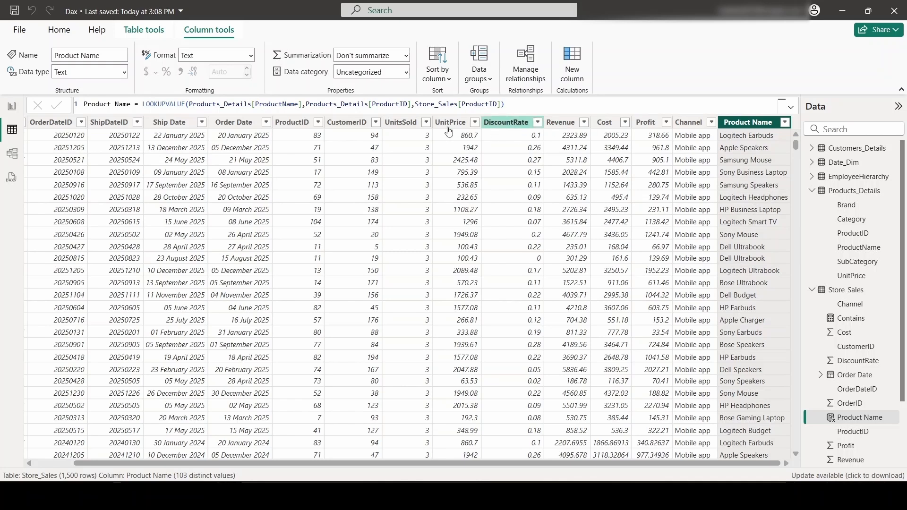
# - Filter the Store_Sales table to rows where ProductID equals 83
pyautogui.click(319, 122)
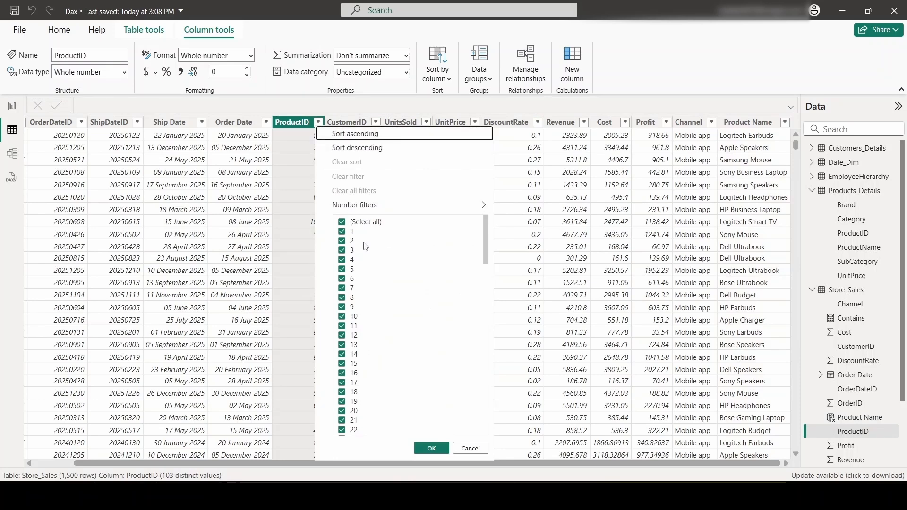
pyautogui.moveTo(399, 206)
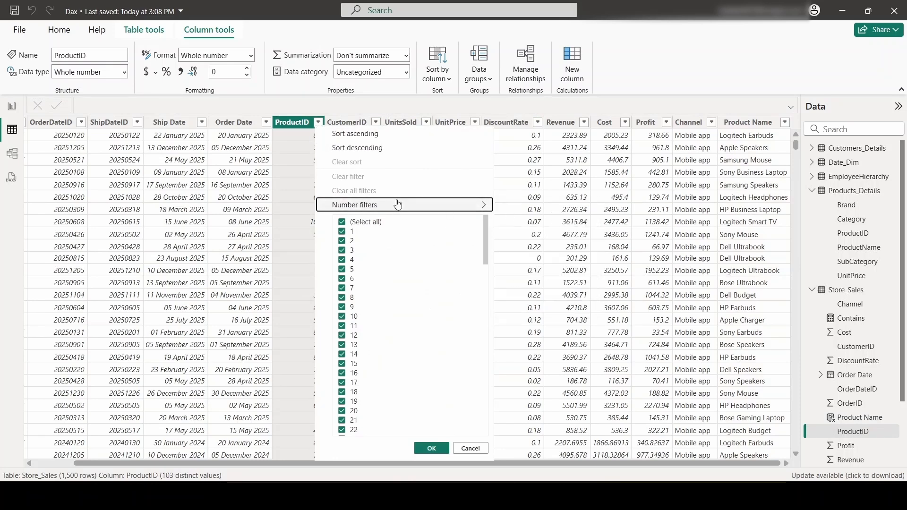
pyautogui.click(532, 207)
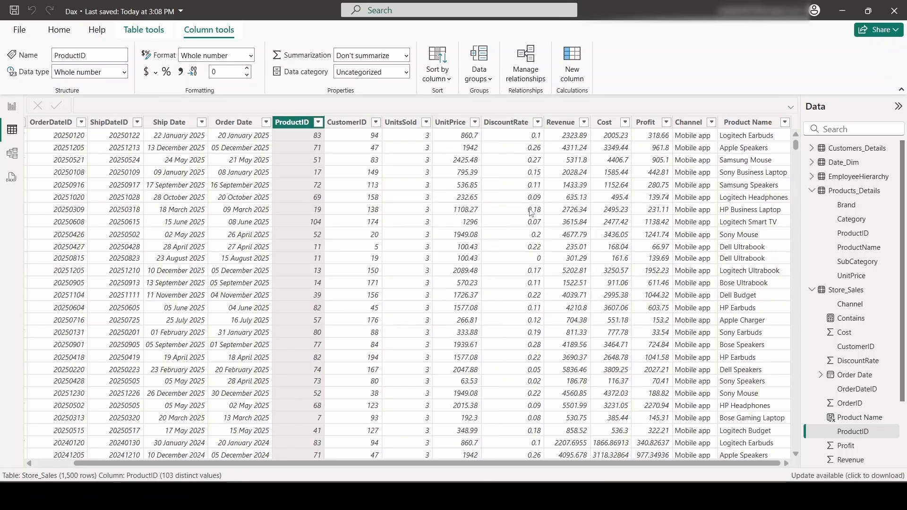
pyautogui.click(439, 220)
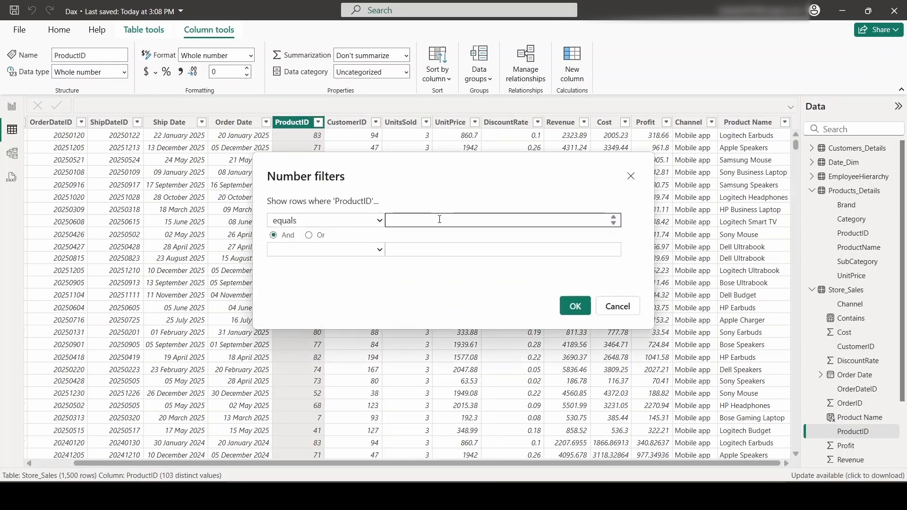
pyautogui.write('83')
pyautogui.click(572, 306)
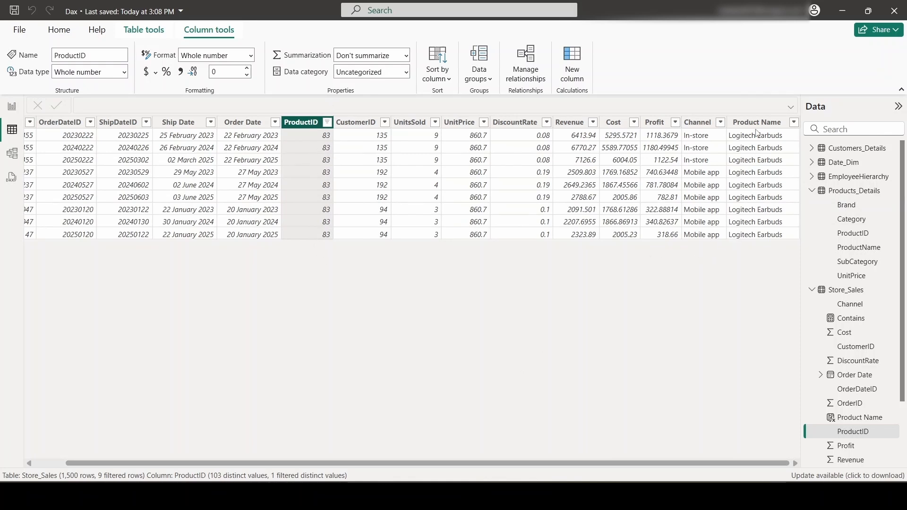
# - Filter the Products_Details table to rows where ProductID equals 83
pyautogui.click(848, 191)
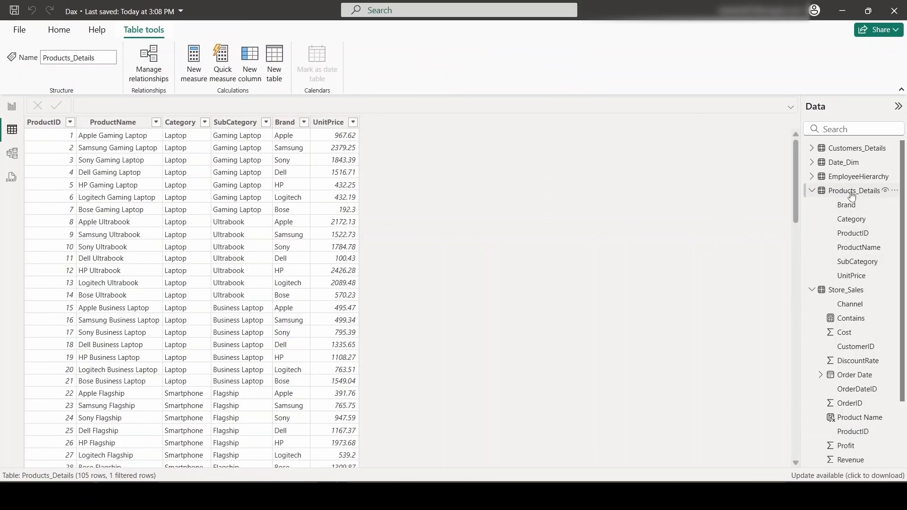
pyautogui.click(72, 123)
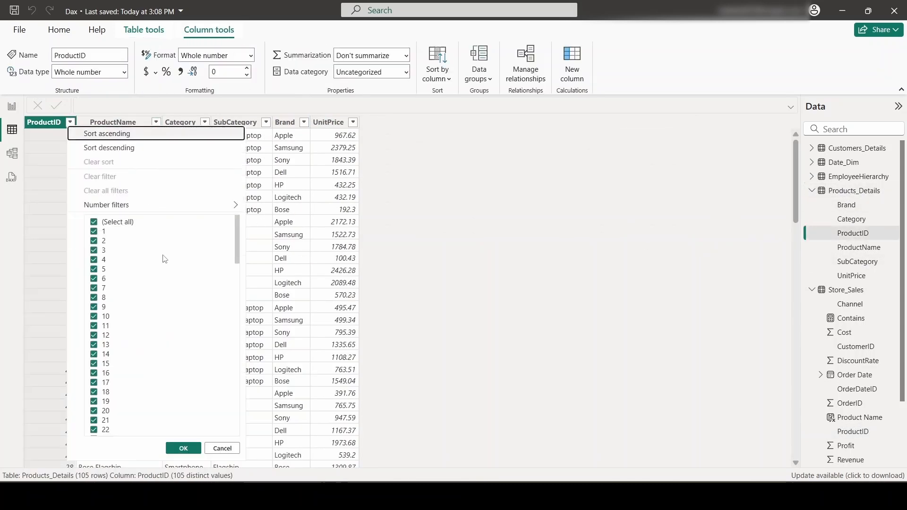
pyautogui.click(448, 234)
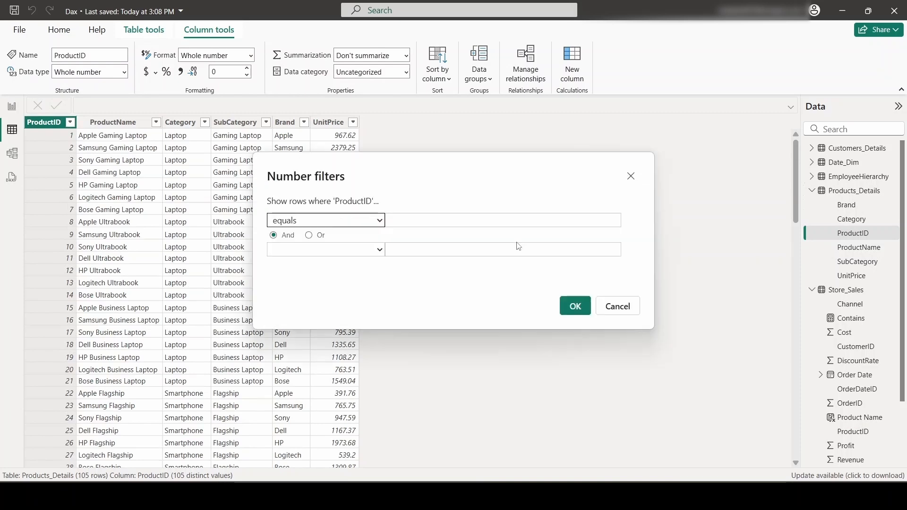
pyautogui.click(426, 221)
pyautogui.write('83')
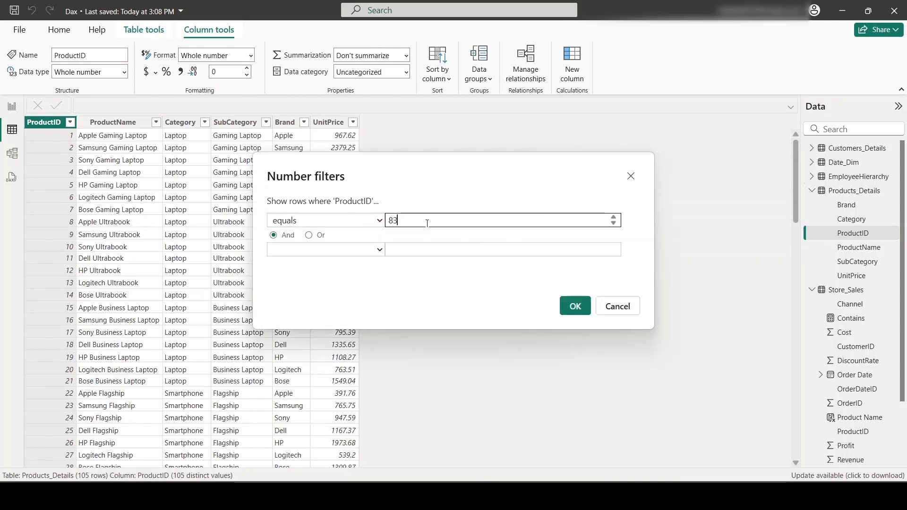
pyautogui.click(570, 307)
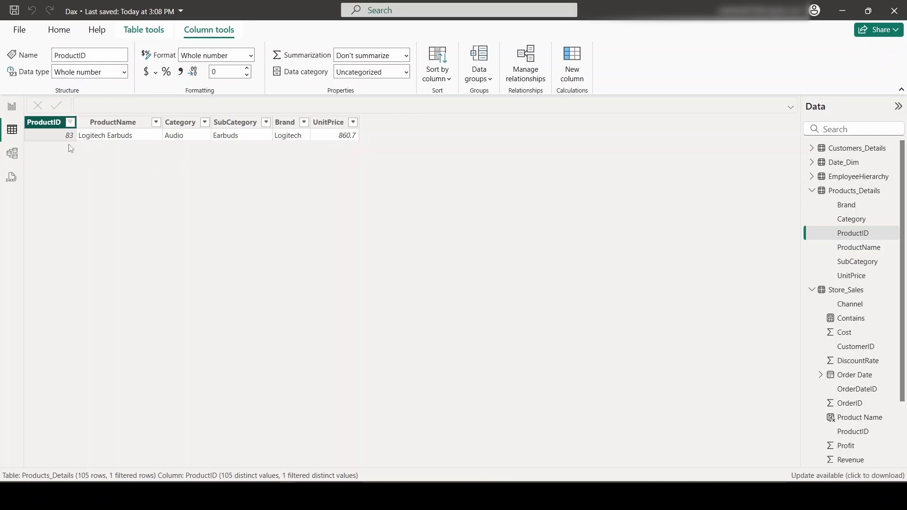
# - Check the Product Name column in the filtered Store_Sales rows and return to the Contains page of the report
pyautogui.click(845, 291)
pyautogui.click(780, 124)
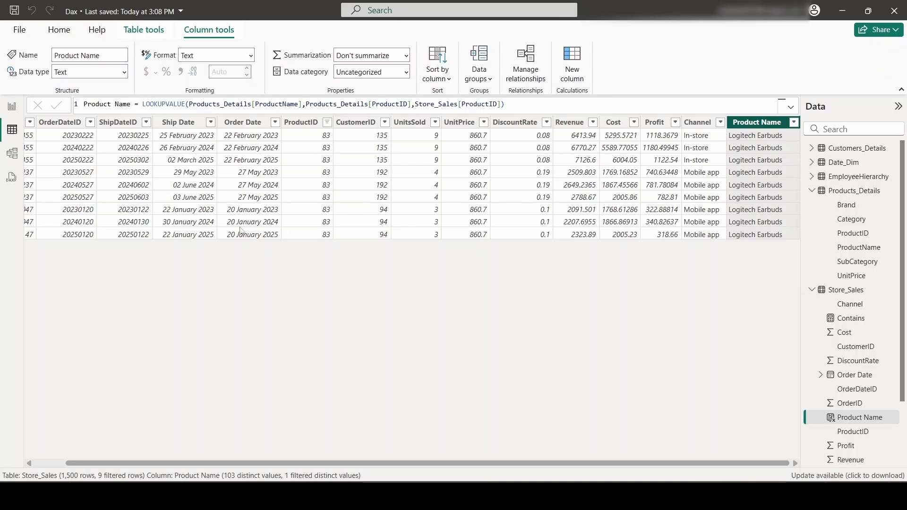
pyautogui.click(11, 108)
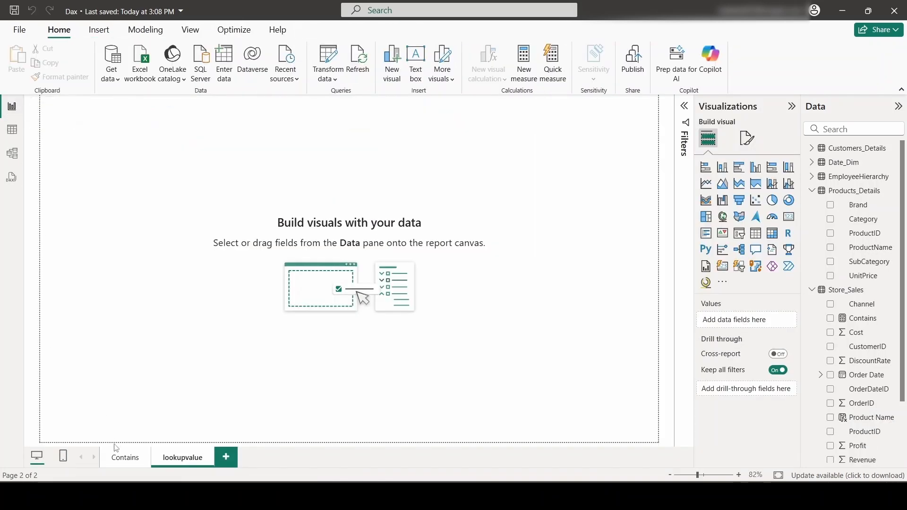
pyautogui.click(135, 459)
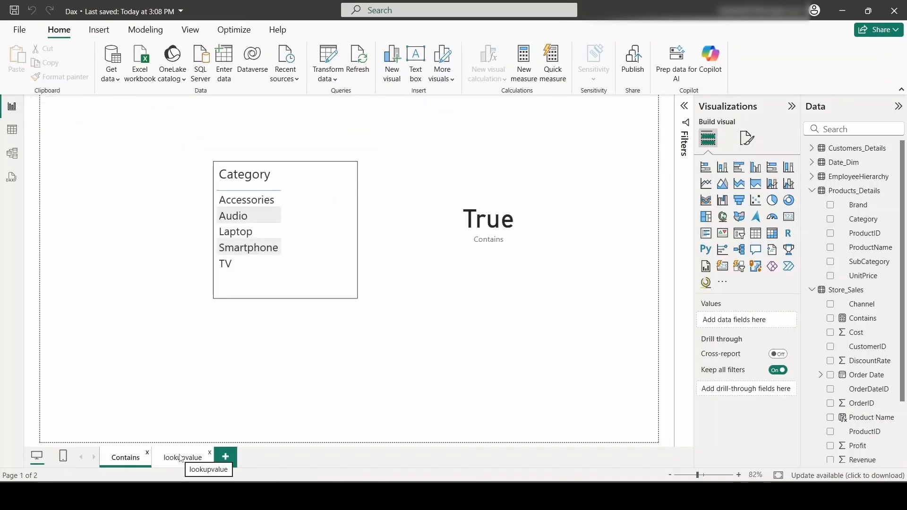